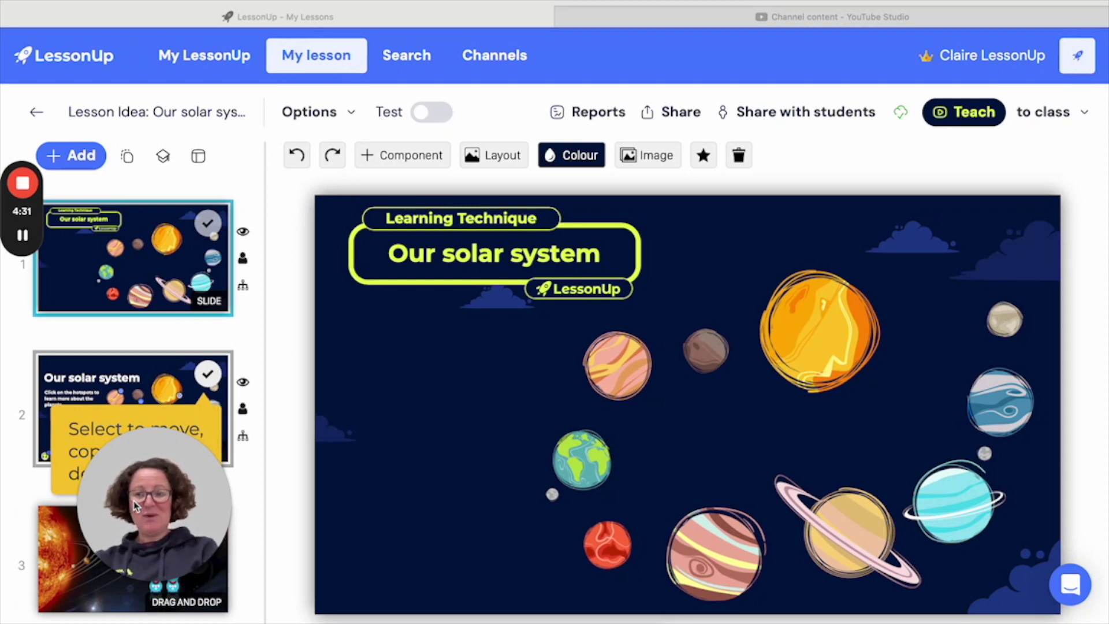
- In YouTube Studio, select the 29-second mp4 from Downloads for upload
click(627, 22)
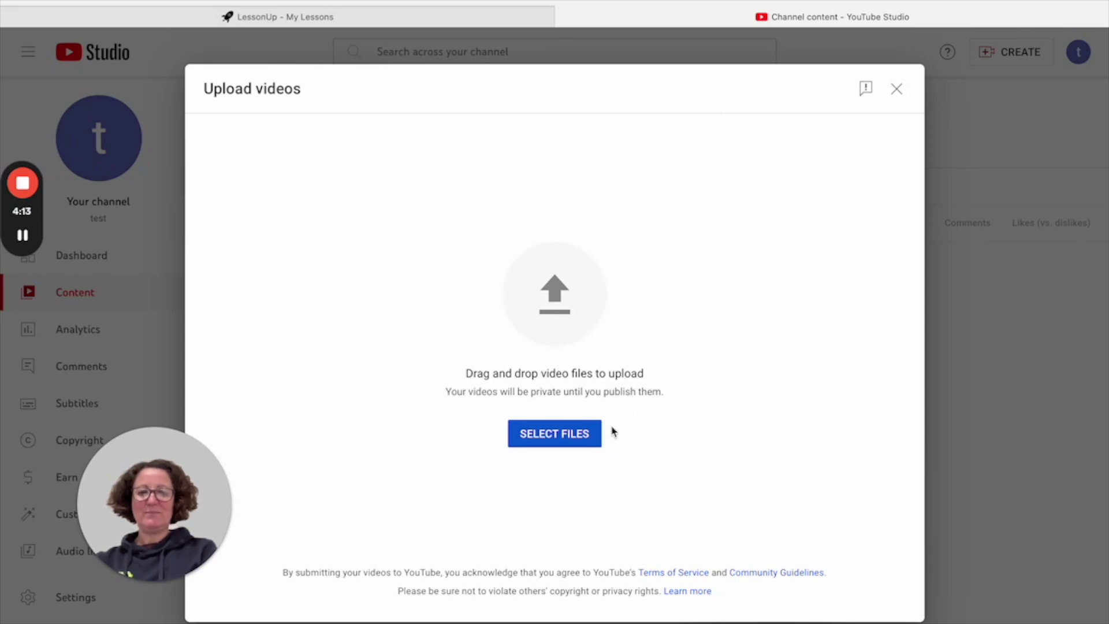
click(569, 442)
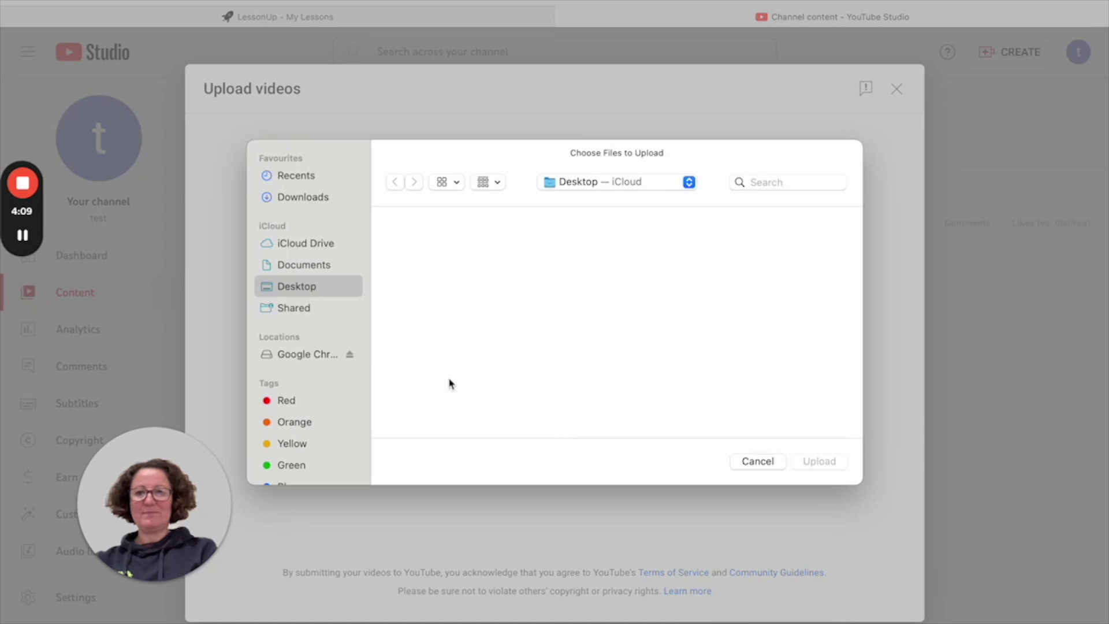
click(320, 198)
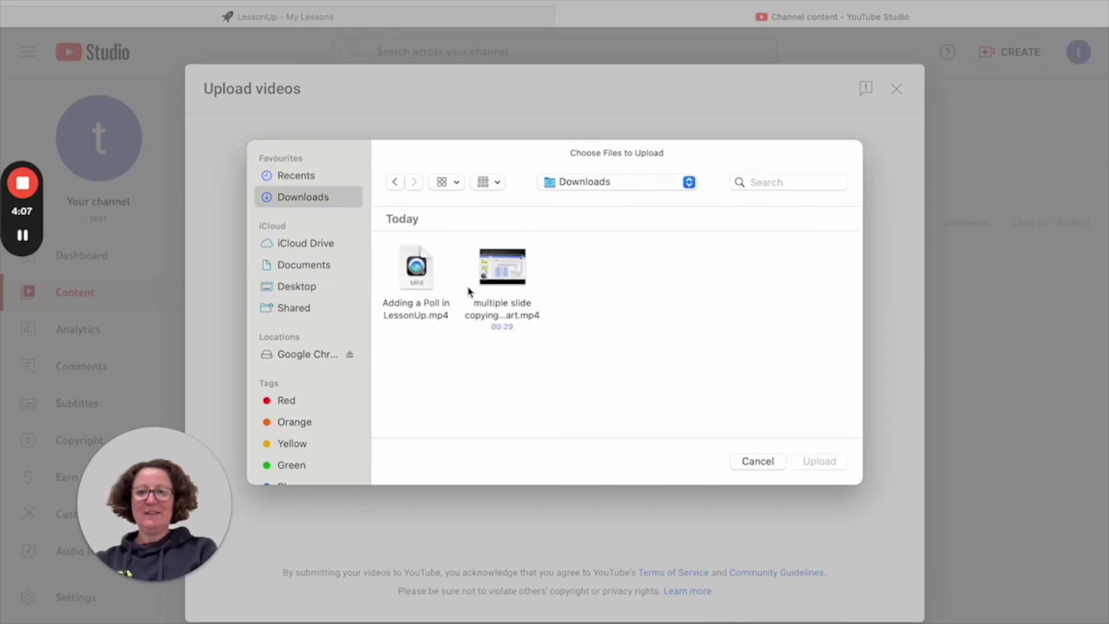
click(509, 283)
- Start the upload and retitle the video 'test' with description 'This is a test'
click(820, 464)
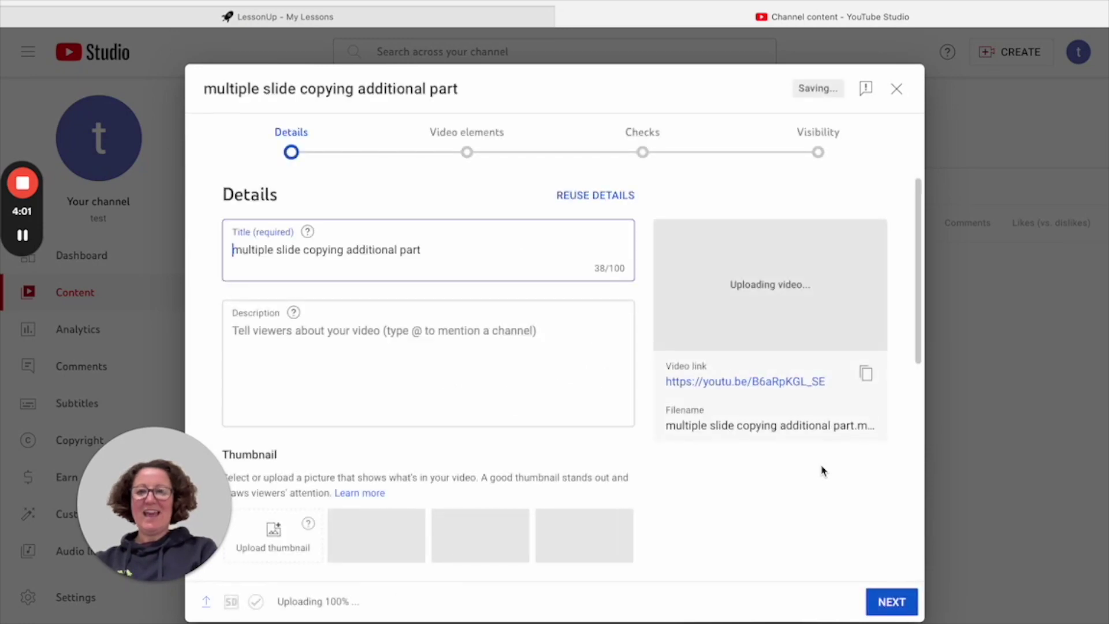
triple_click(355, 249)
key(BackSpace)
text(tes)
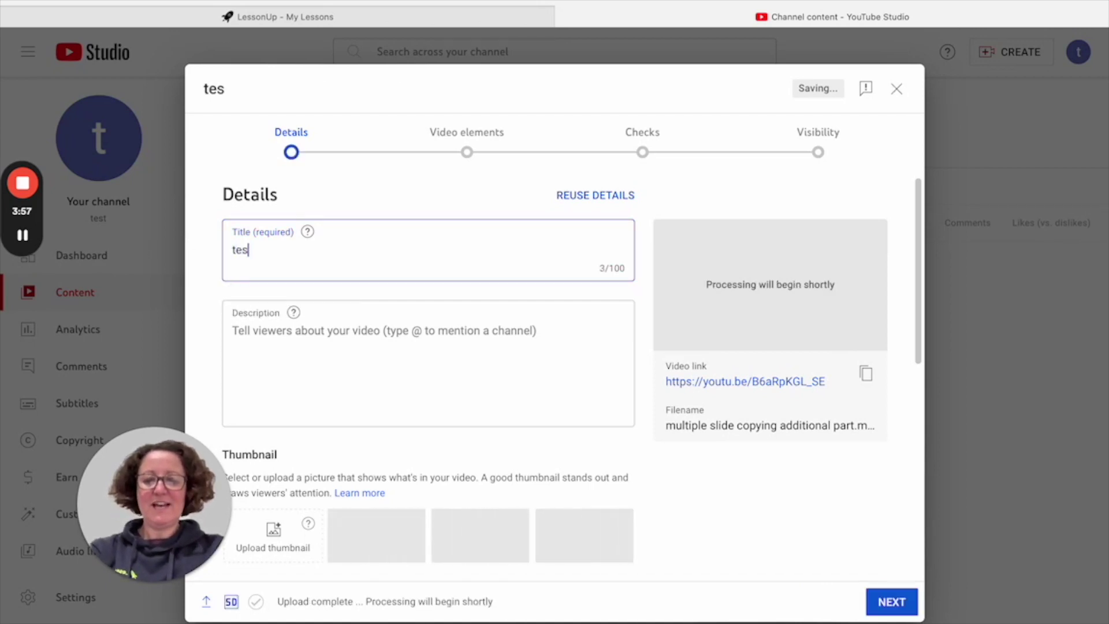
text(t)
click(258, 349)
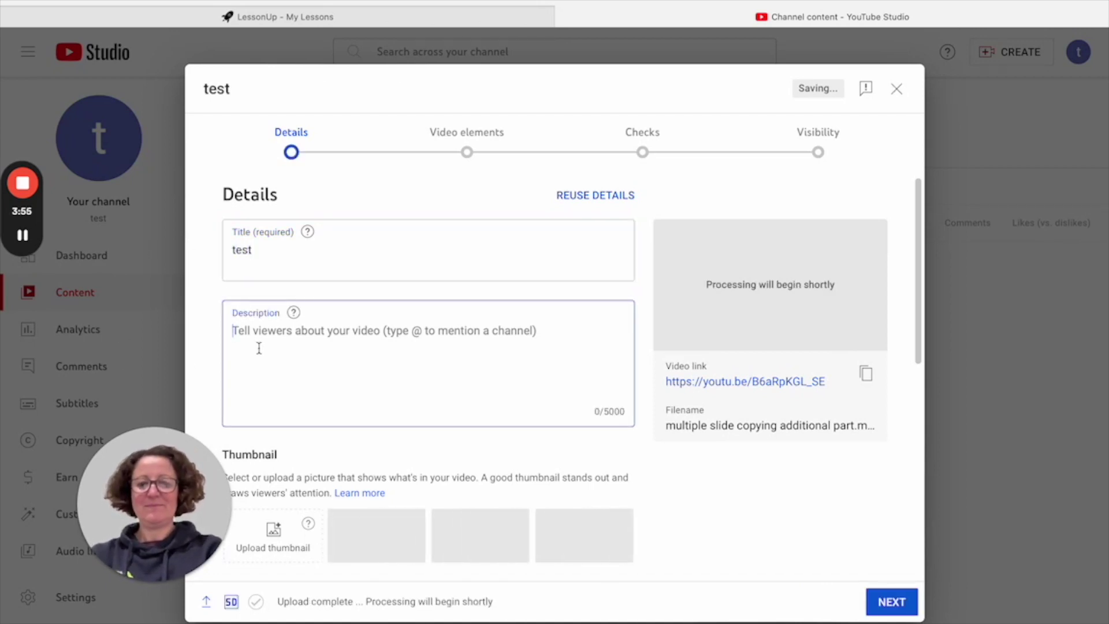
text(This is a test)
- Mark the video as not made for kids and advance to Video elements
click(888, 597)
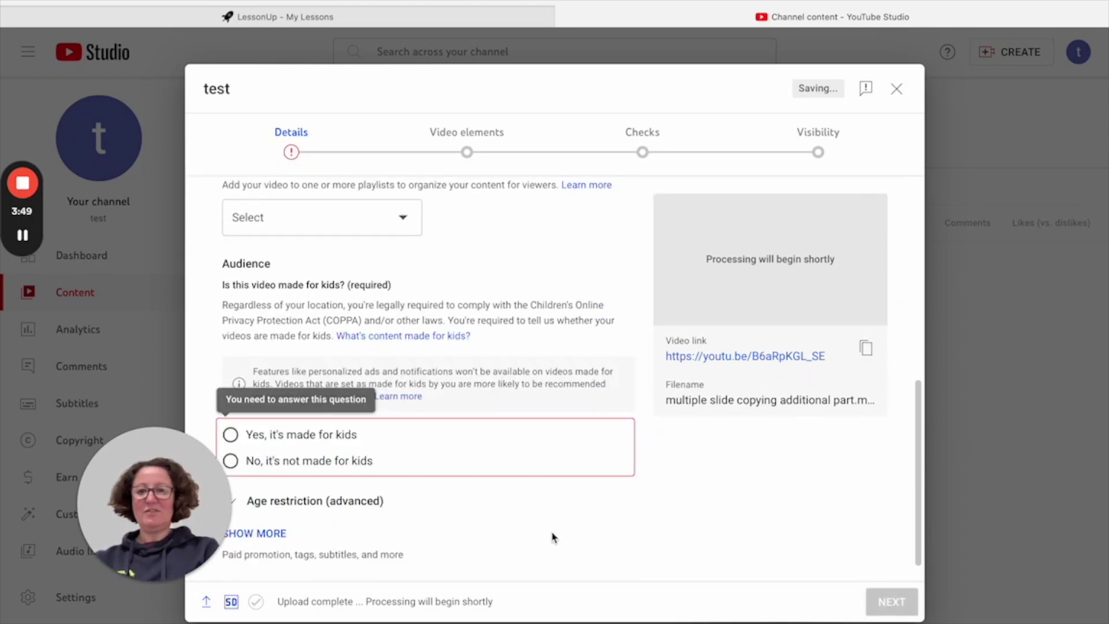
click(308, 461)
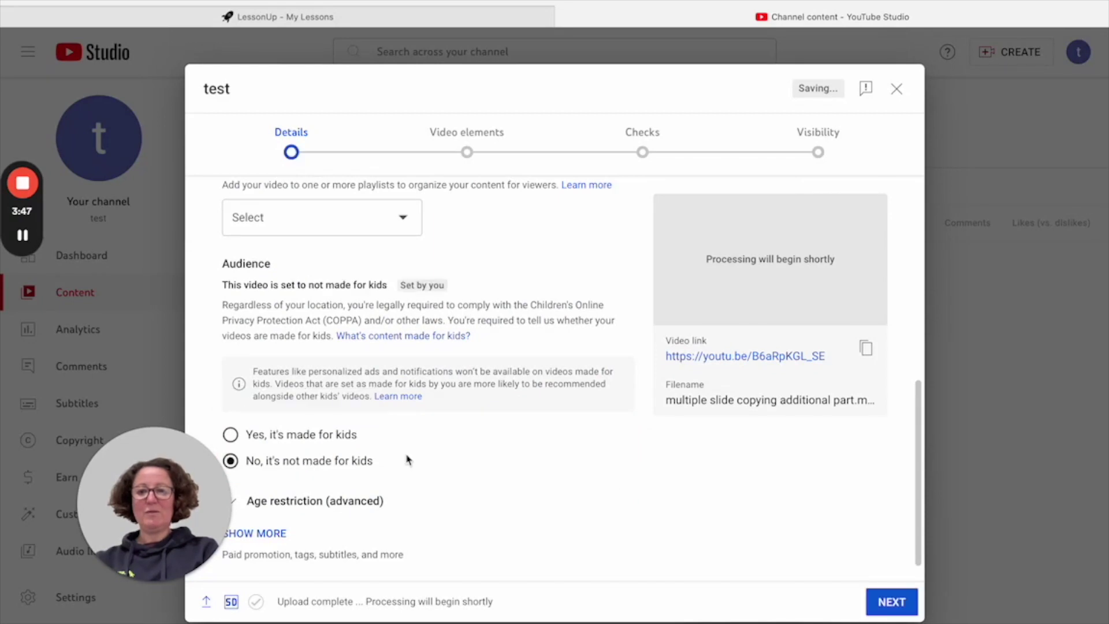
click(895, 610)
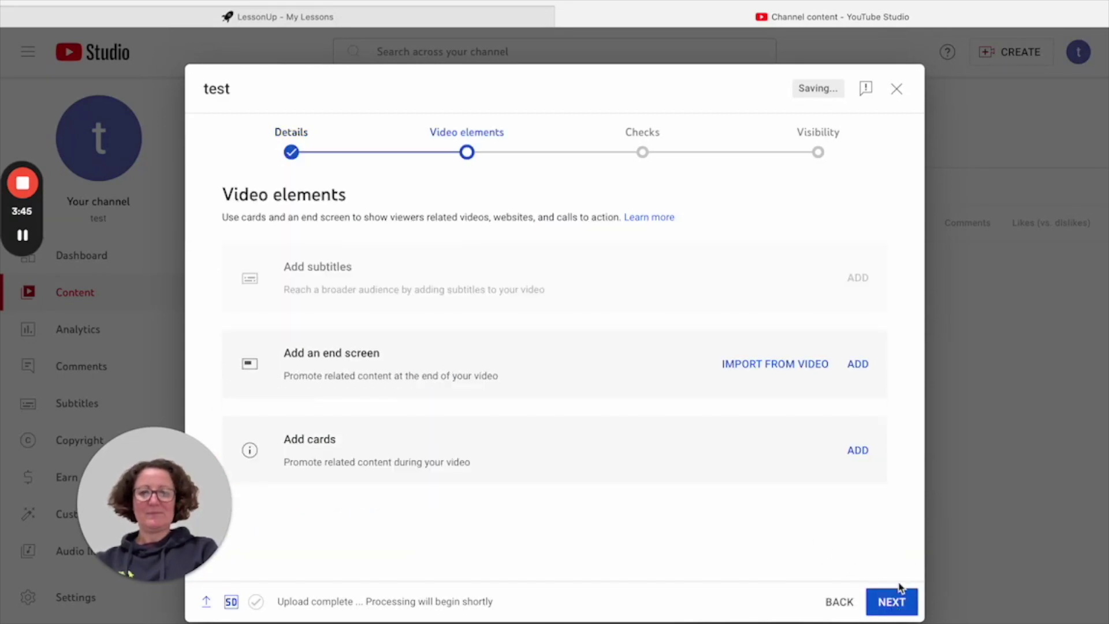
- Pass Video elements and Checks, set visibility to Unlisted, and save the test video
click(902, 601)
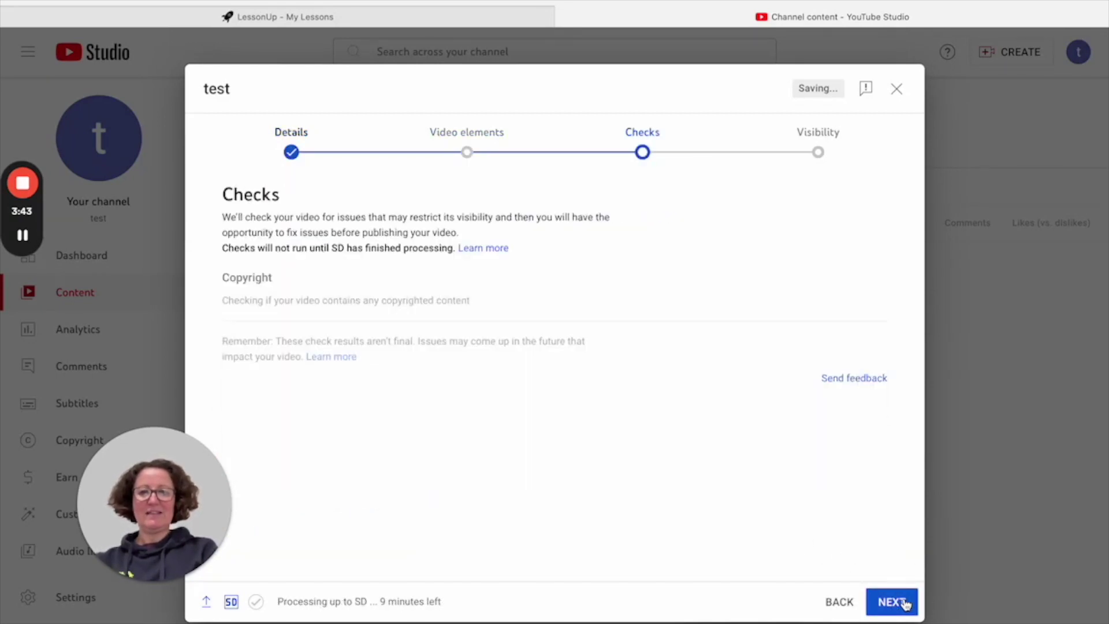
click(904, 604)
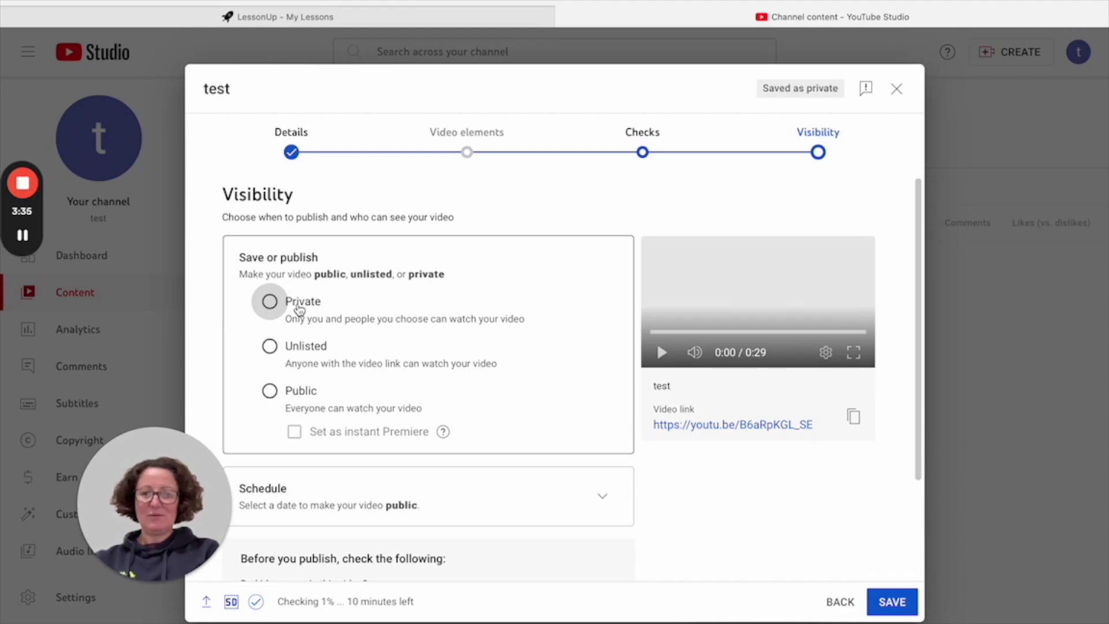
click(277, 349)
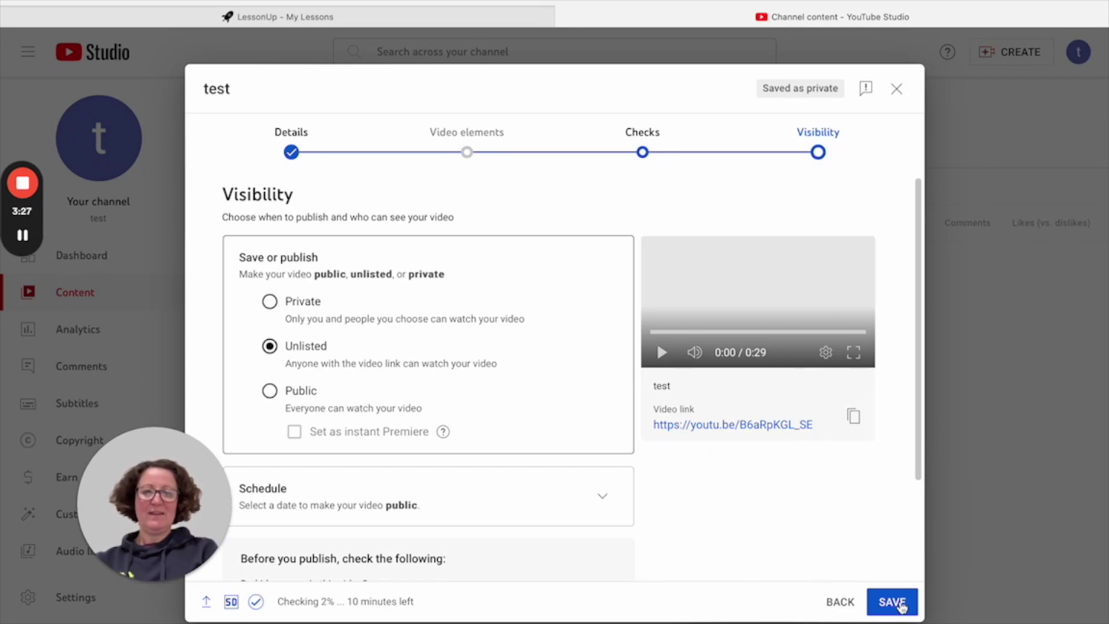
click(900, 607)
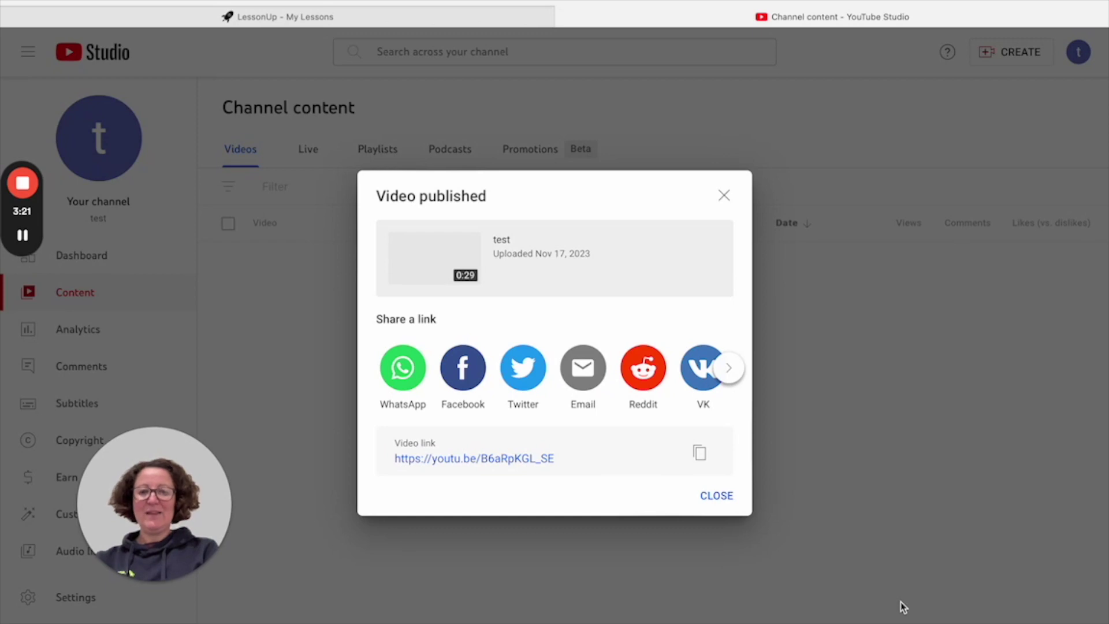
- Copy the test video's share link and go back to the LessonUp lesson
click(700, 454)
click(718, 495)
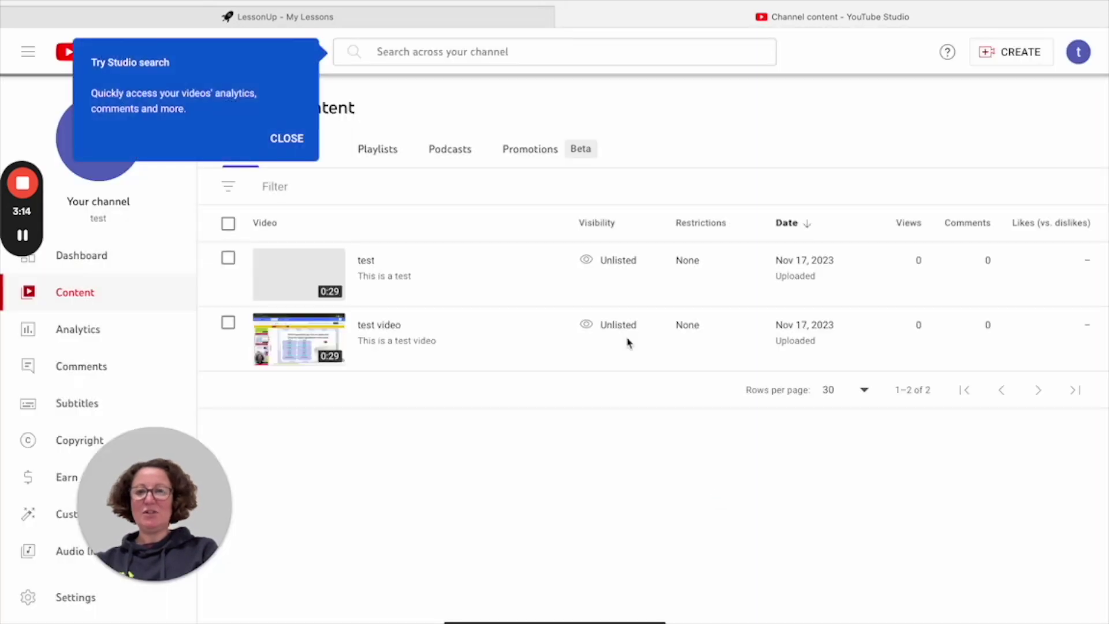
click(317, 16)
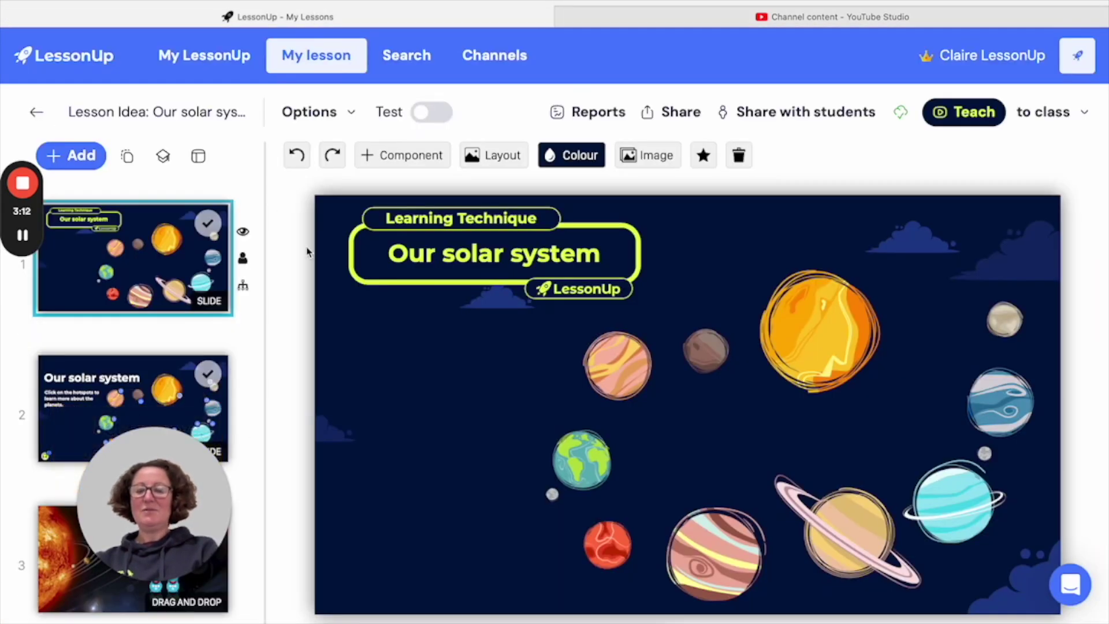
- Choose an Interactive video slide and paste the YouTube link into its URL field
click(68, 158)
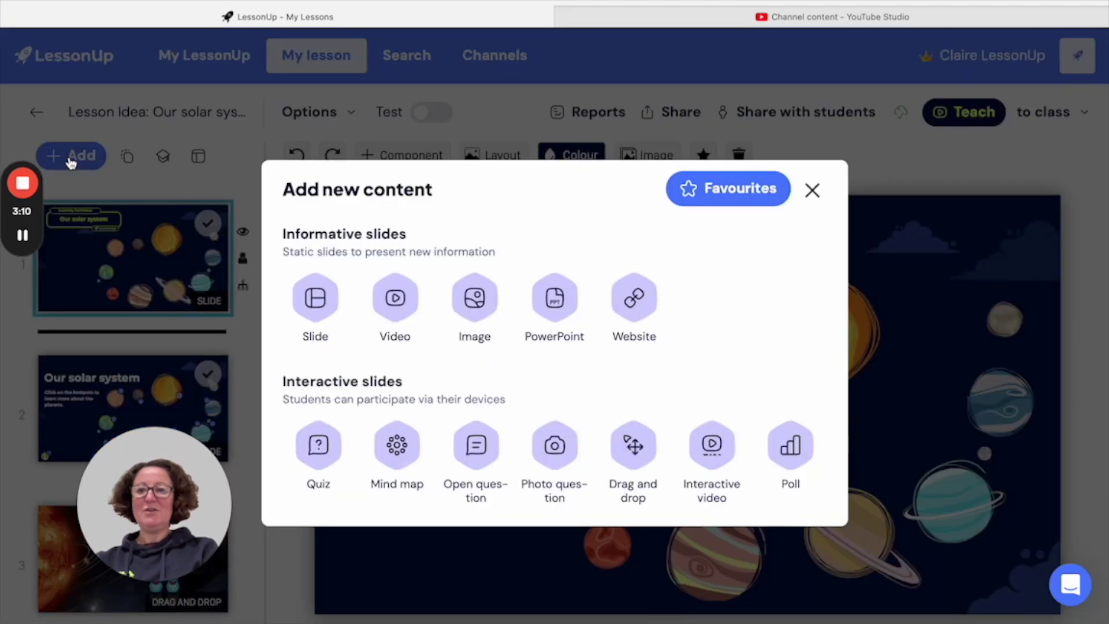
click(713, 450)
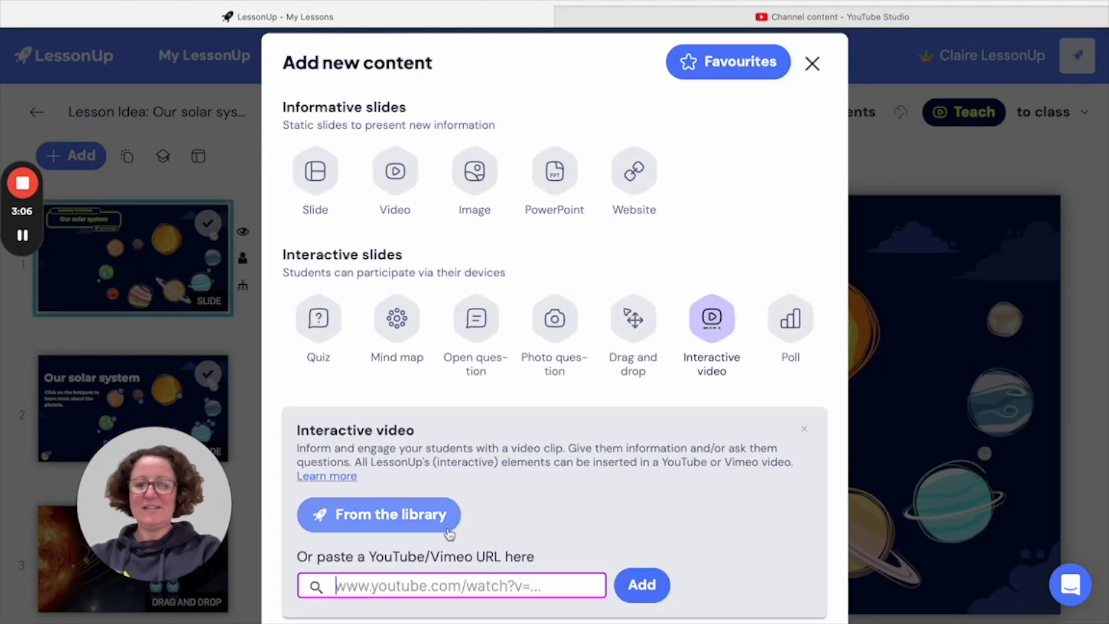
key(ctrl+v)
- Insert the pasted test video as the lesson's second, interactive YouTube slide
click(642, 586)
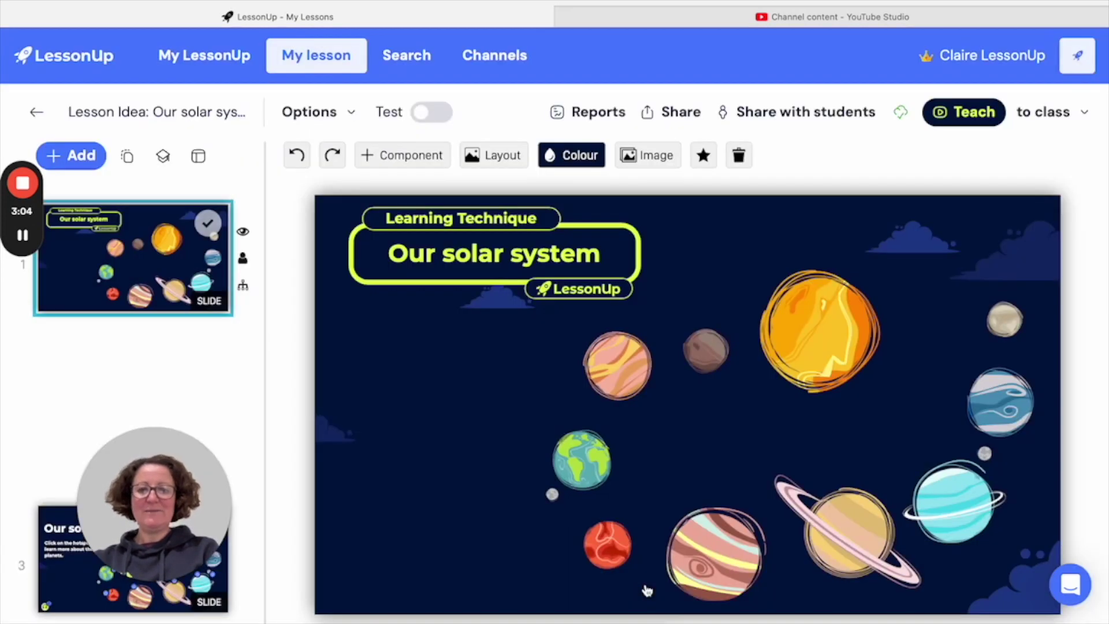